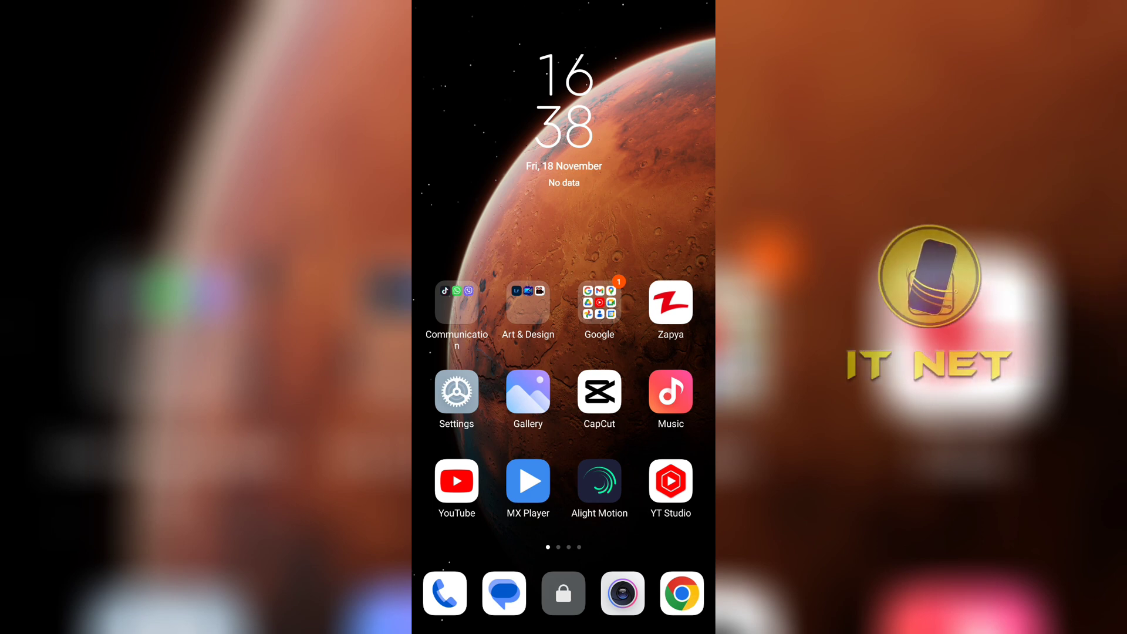
Check storage in About phone (24.4GB free of 128GB), then go back to the main Settings list
{"action": "left_click", "coordinate": [457, 392]}
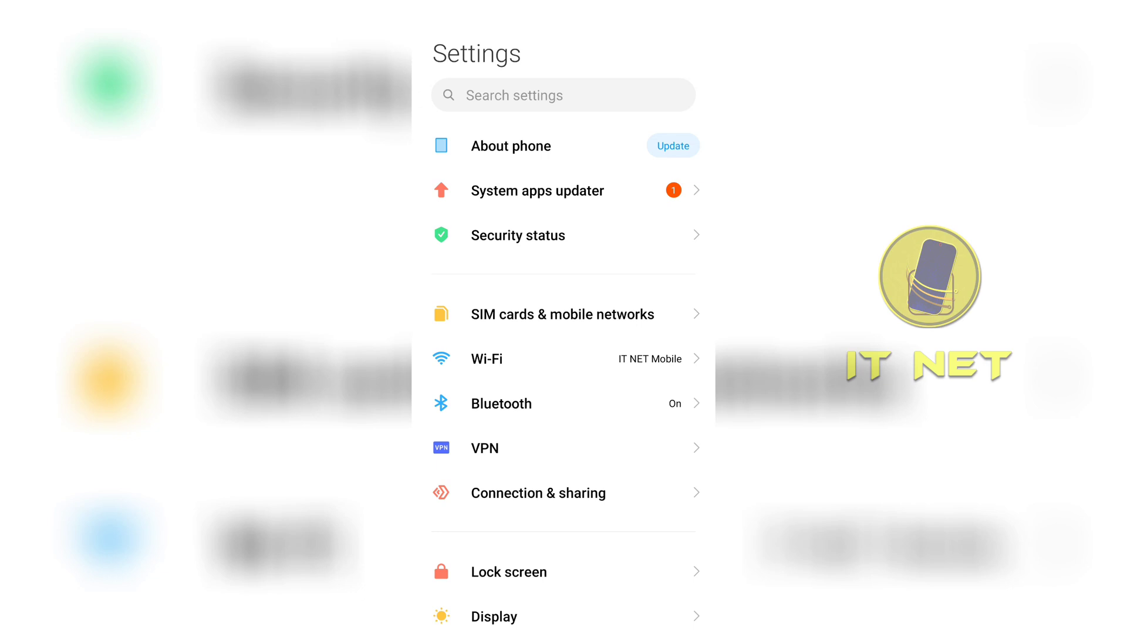
{"action": "left_click", "coordinate": [511, 146]}
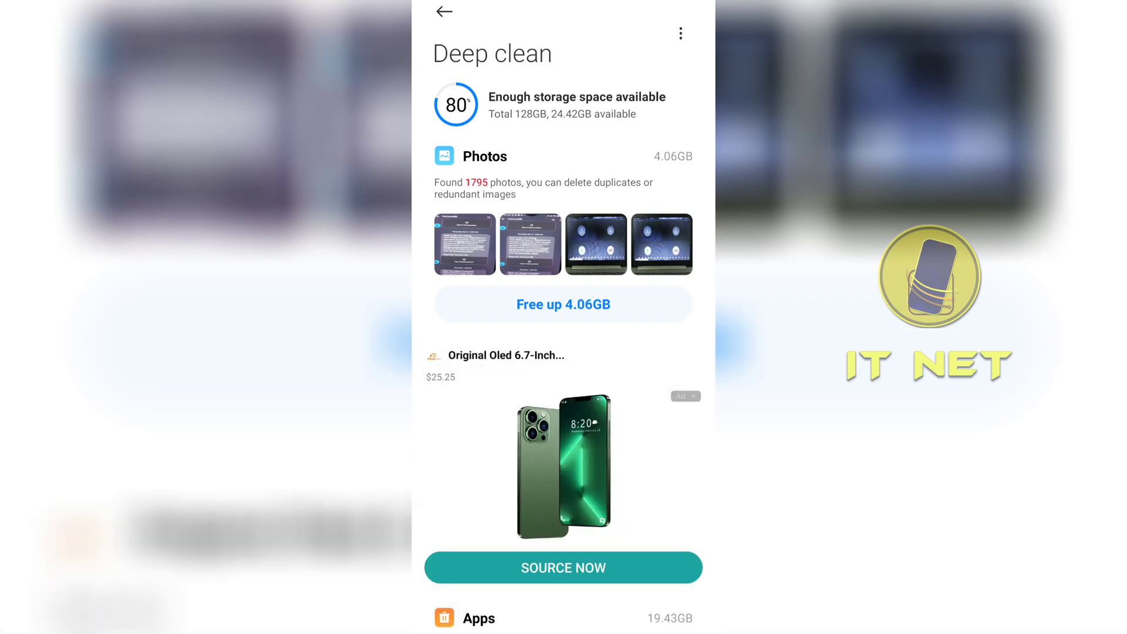
{"action": "scroll", "coordinate": [564, 352], "scroll_direction": "down", "scroll_amount": 5}
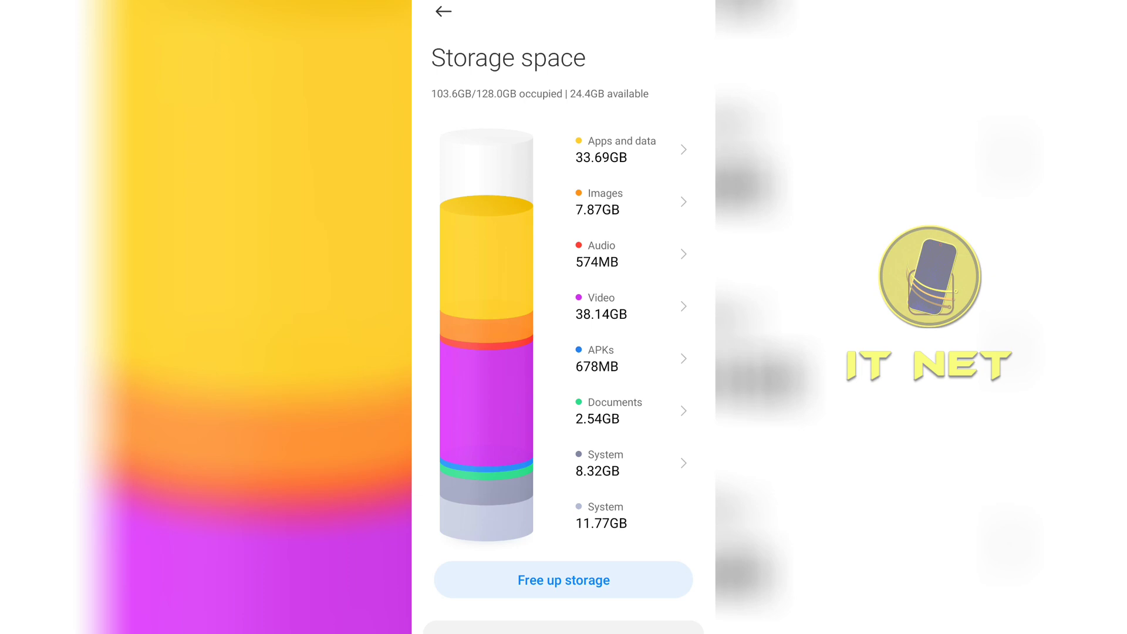
{"action": "left_click_drag", "start_coordinate": [713, 352], "coordinate": [675, 352]}
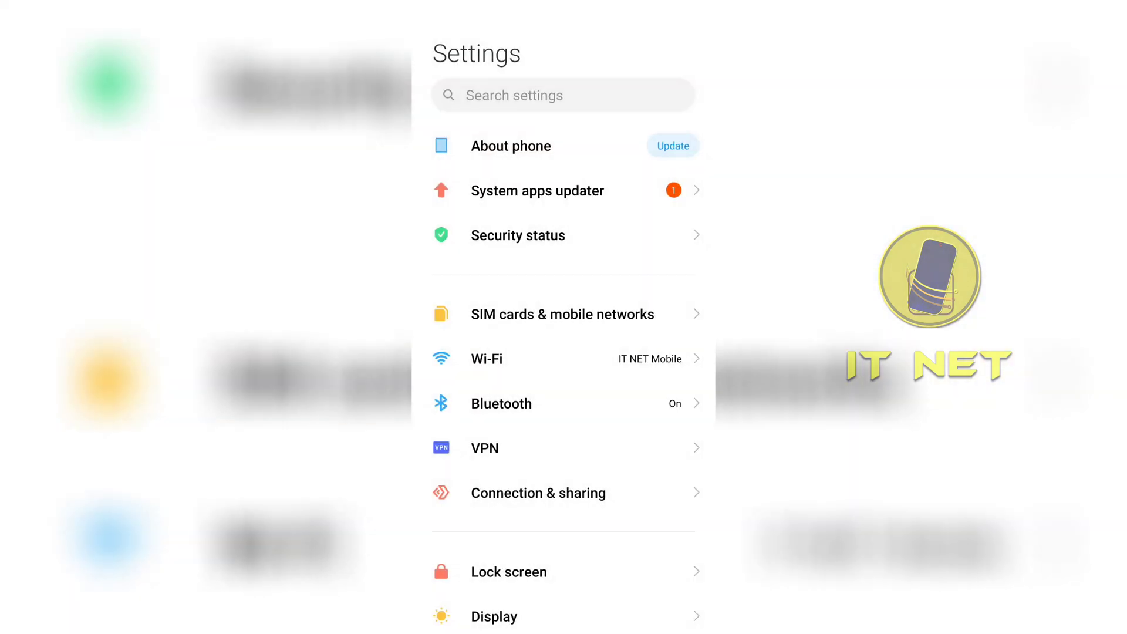
Go to Apps > Manage apps to list the installed apps
{"action": "scroll", "coordinate": [563, 352], "scroll_direction": "down", "scroll_amount": 1}
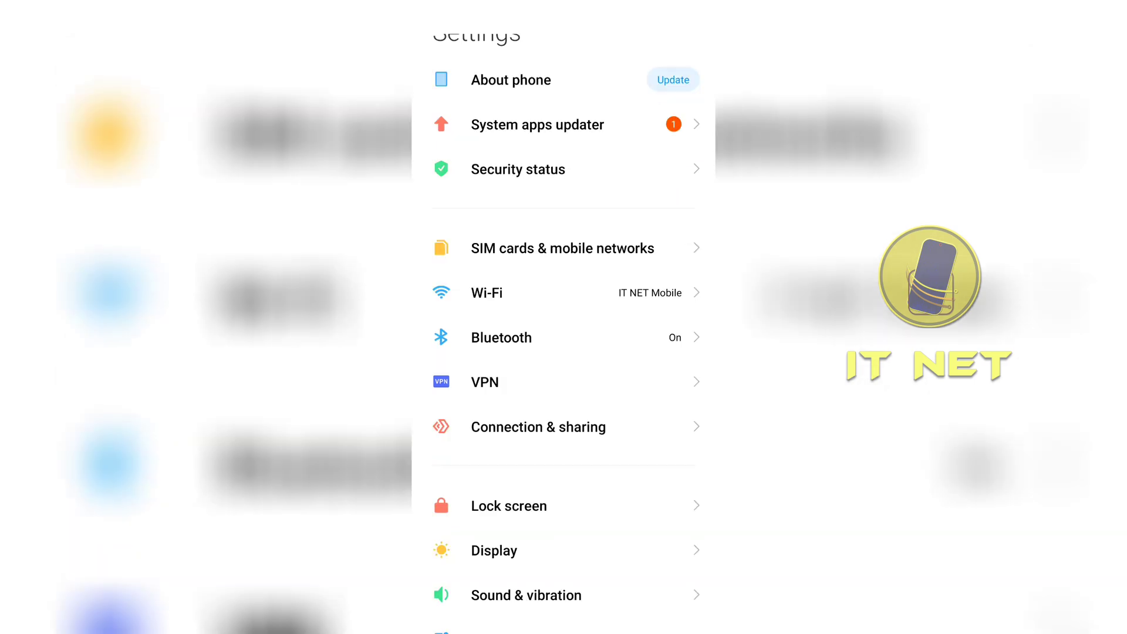
{"action": "scroll", "coordinate": [564, 352], "scroll_direction": "down", "scroll_amount": 2}
{"action": "scroll", "coordinate": [563, 352], "scroll_direction": "down", "scroll_amount": 2}
{"action": "scroll", "coordinate": [564, 352], "scroll_direction": "down", "scroll_amount": 2}
{"action": "scroll", "coordinate": [564, 353], "scroll_direction": "down", "scroll_amount": 3}
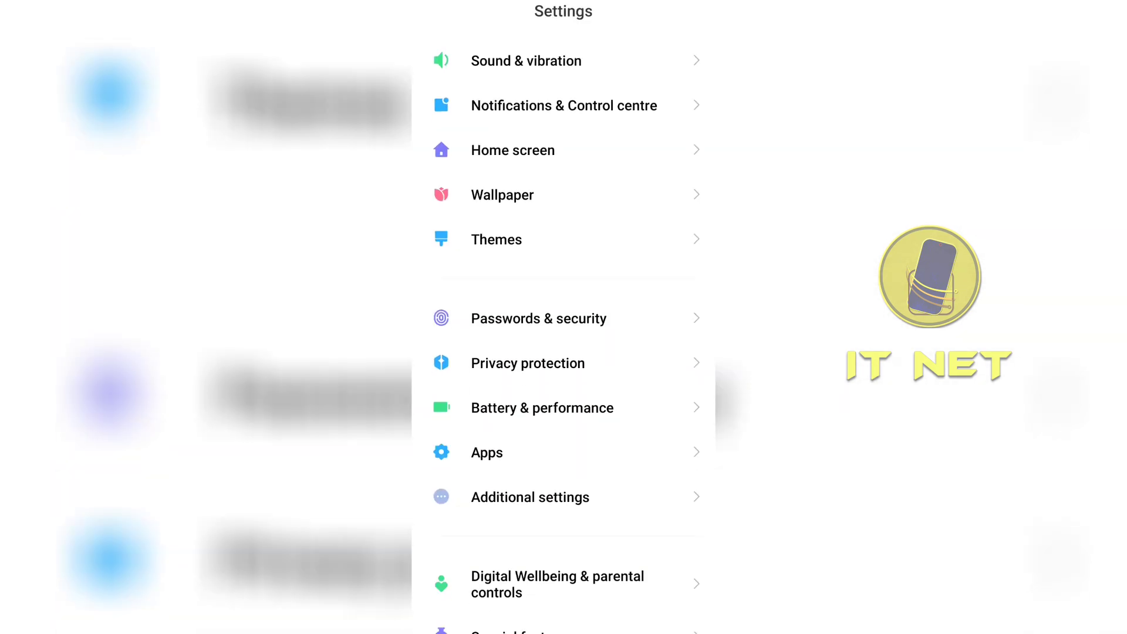
{"action": "scroll", "coordinate": [563, 352], "scroll_direction": "down", "scroll_amount": 2}
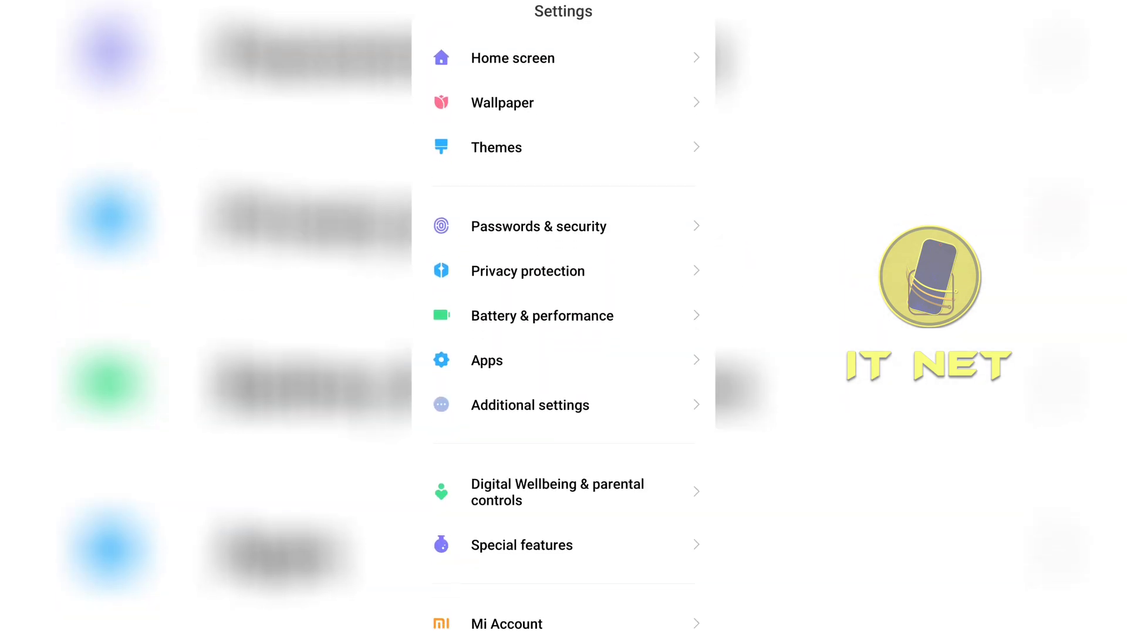
{"action": "left_click", "coordinate": [487, 360]}
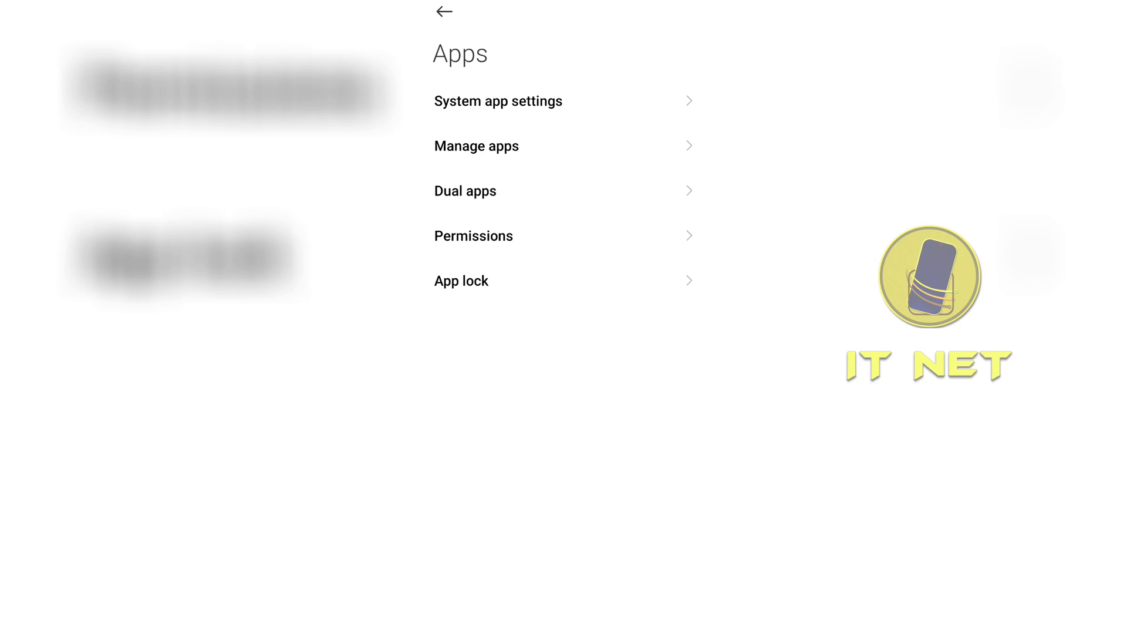
{"action": "left_click", "coordinate": [476, 146]}
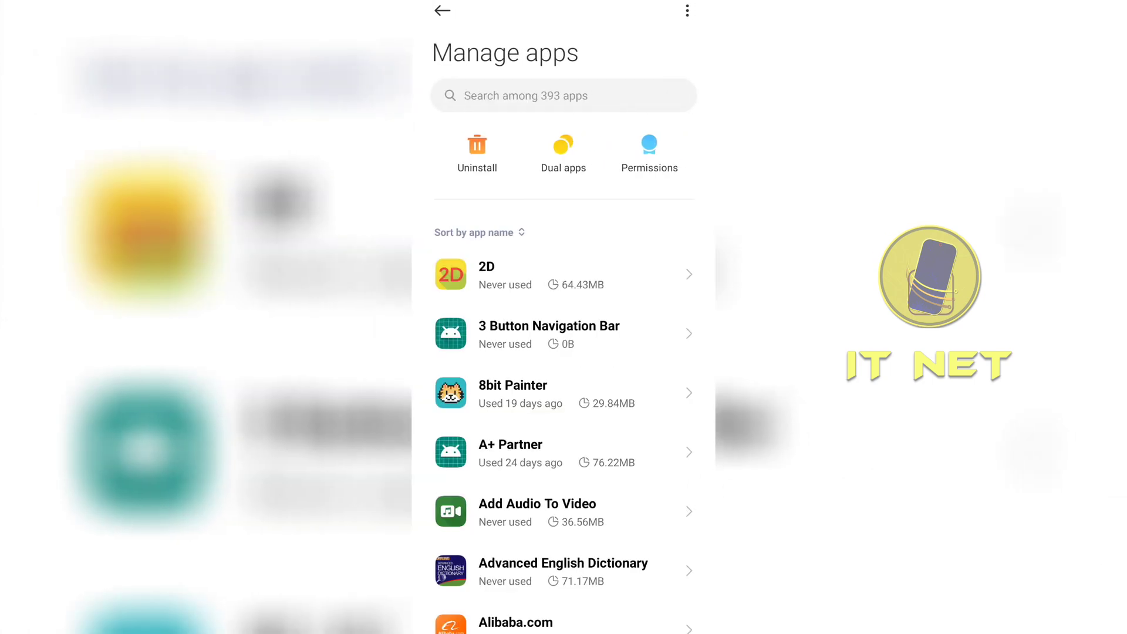
Switch the Manage apps list to Show all apps, including system apps
{"action": "scroll", "coordinate": [564, 411], "scroll_direction": "down", "scroll_amount": 5}
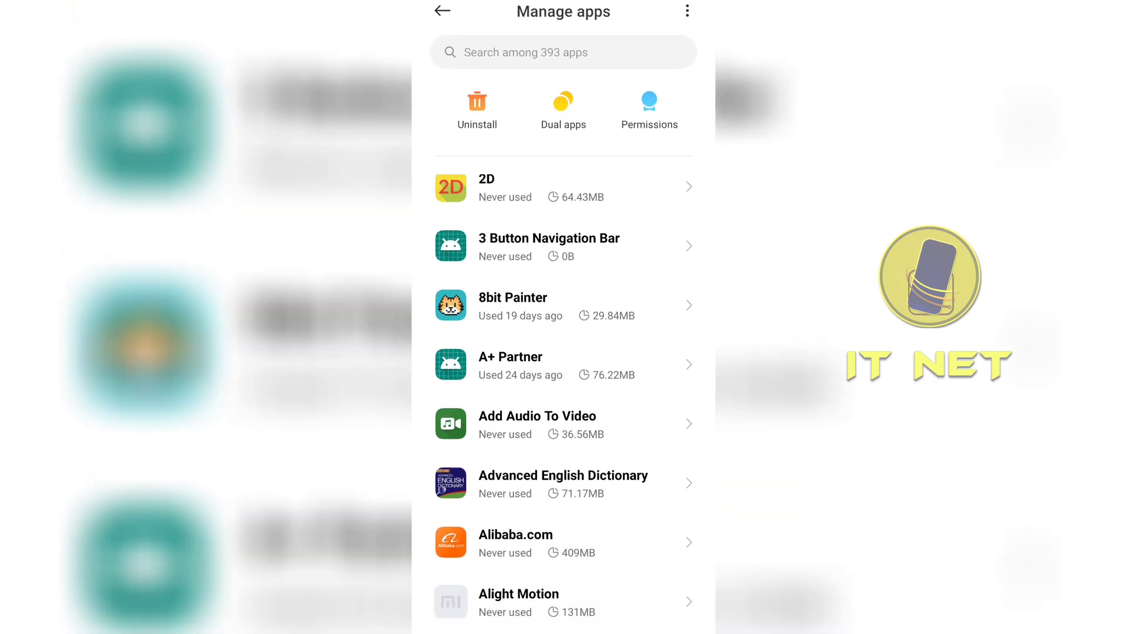
{"action": "scroll", "coordinate": [563, 411], "scroll_direction": "up", "scroll_amount": 5}
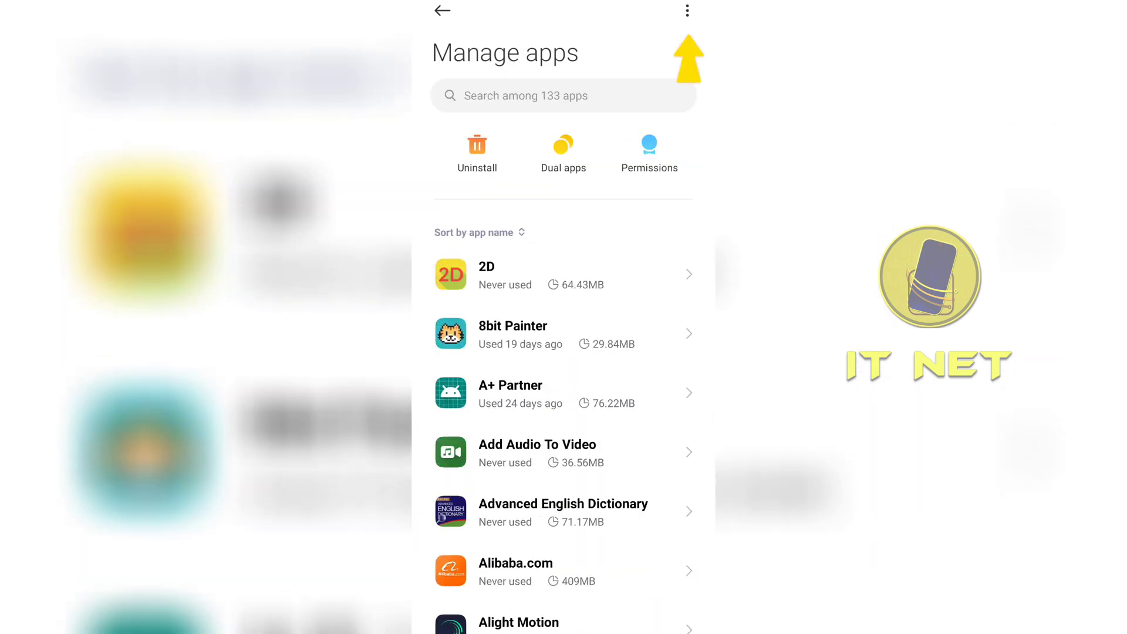
{"action": "left_click", "coordinate": [687, 11]}
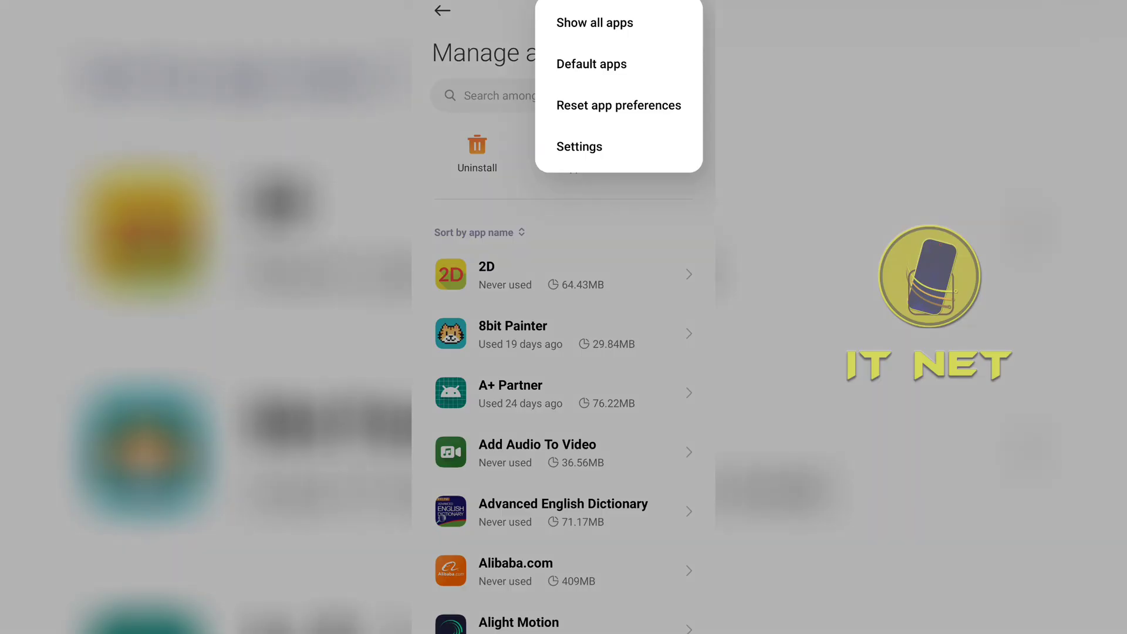
{"action": "left_click", "coordinate": [595, 22]}
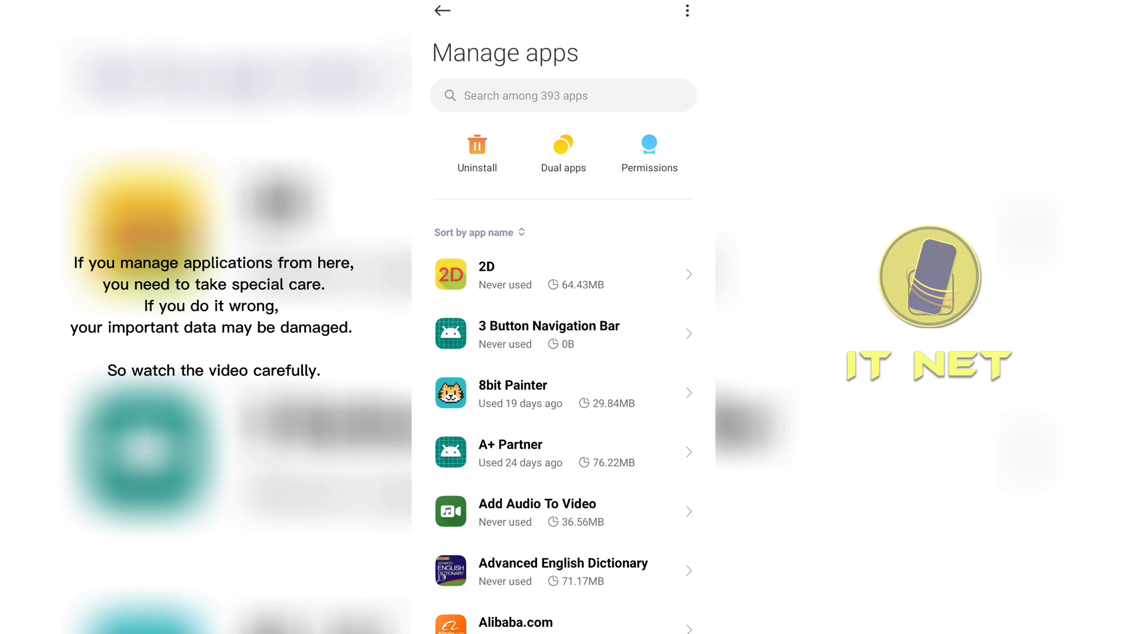
Open the Analytics app's info page (version 5.1.0, 2.21MB)
{"action": "scroll", "coordinate": [564, 411], "scroll_direction": "down", "scroll_amount": 1}
{"action": "scroll", "coordinate": [564, 411], "scroll_direction": "down", "scroll_amount": 1}
{"action": "scroll", "coordinate": [564, 411], "scroll_direction": "down", "scroll_amount": 1}
{"action": "scroll", "coordinate": [564, 411], "scroll_direction": "down", "scroll_amount": 1}
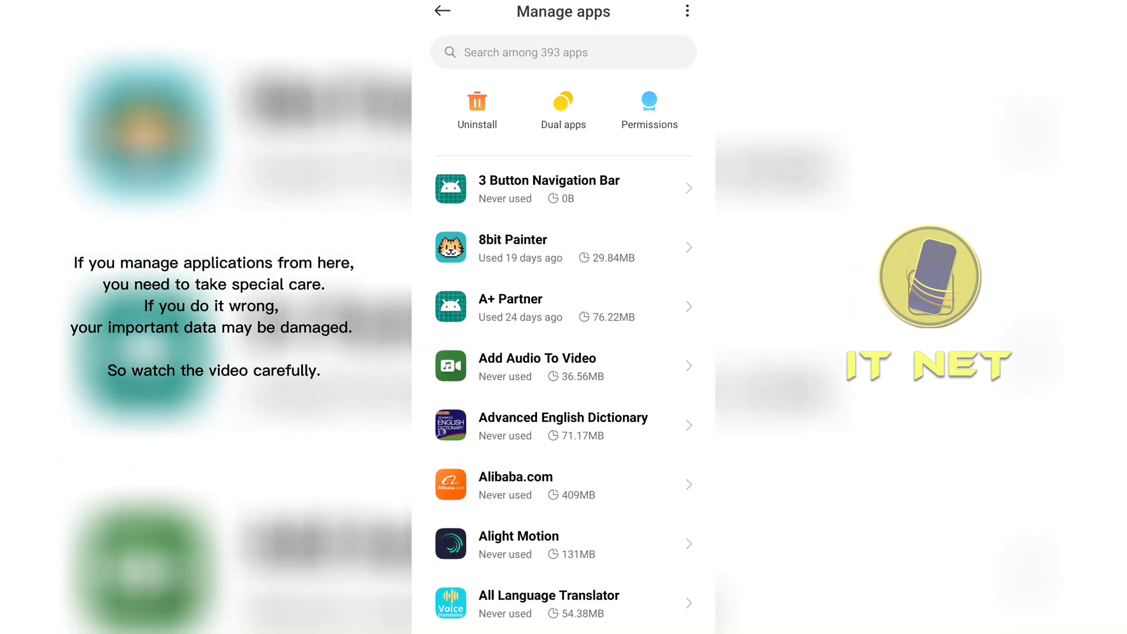
{"action": "scroll", "coordinate": [564, 411], "scroll_direction": "down", "scroll_amount": 1}
{"action": "scroll", "coordinate": [564, 411], "scroll_direction": "down", "scroll_amount": 1}
{"action": "scroll", "coordinate": [564, 411], "scroll_direction": "down", "scroll_amount": 1}
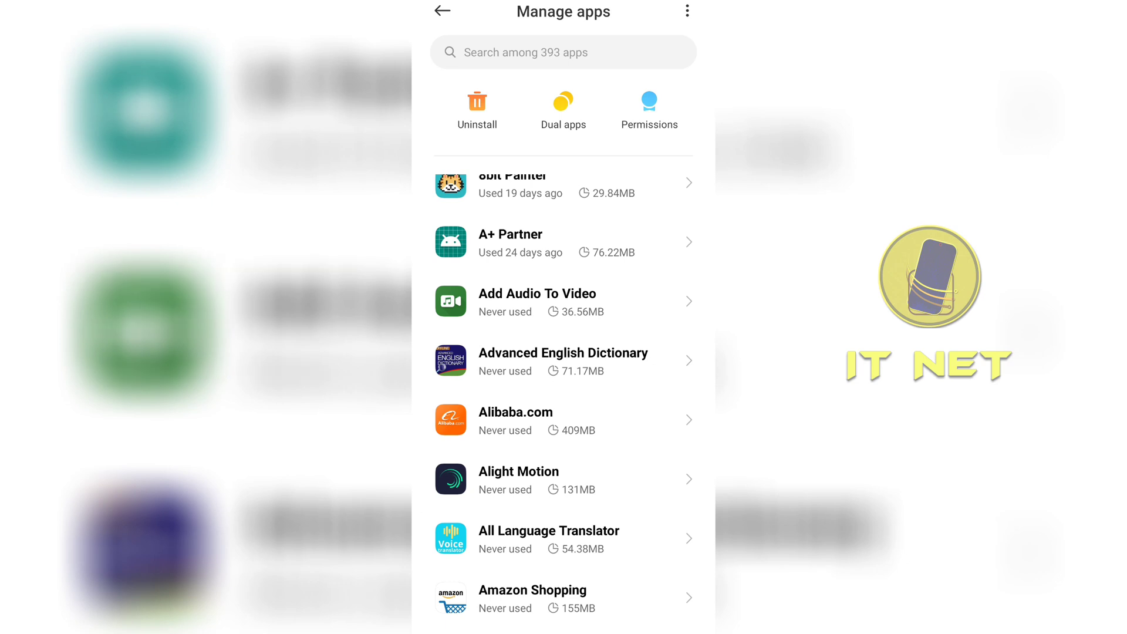
{"action": "scroll", "coordinate": [564, 411], "scroll_direction": "down", "scroll_amount": 10}
{"action": "left_click", "coordinate": [528, 201]}
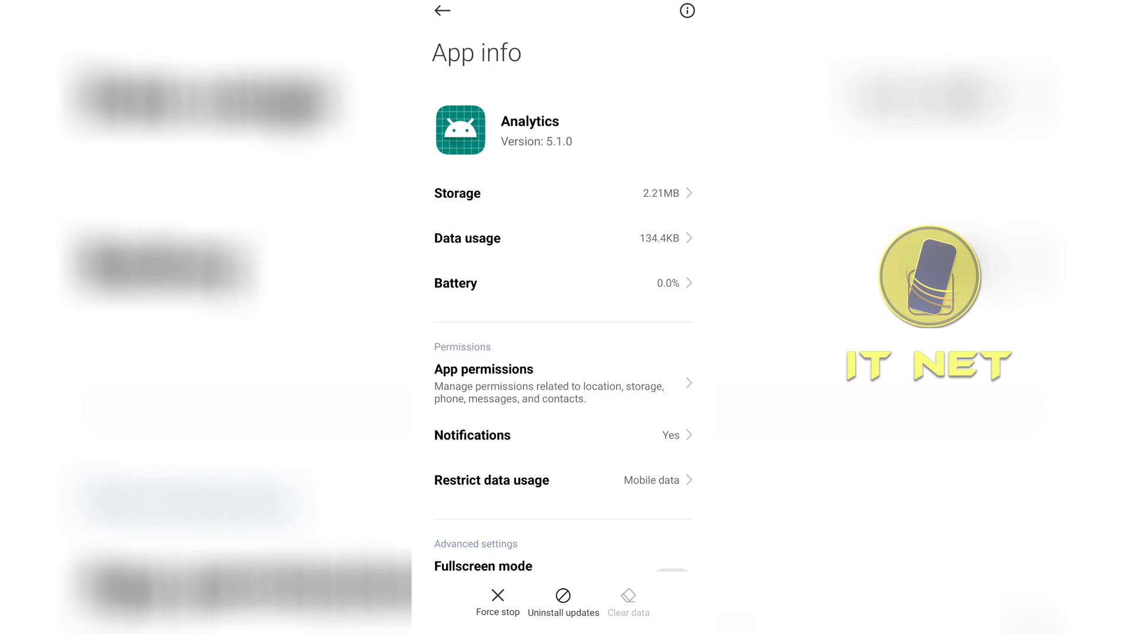
Uninstall updates for Analytics and Android Accessibility Suite
{"action": "left_click", "coordinate": [563, 601]}
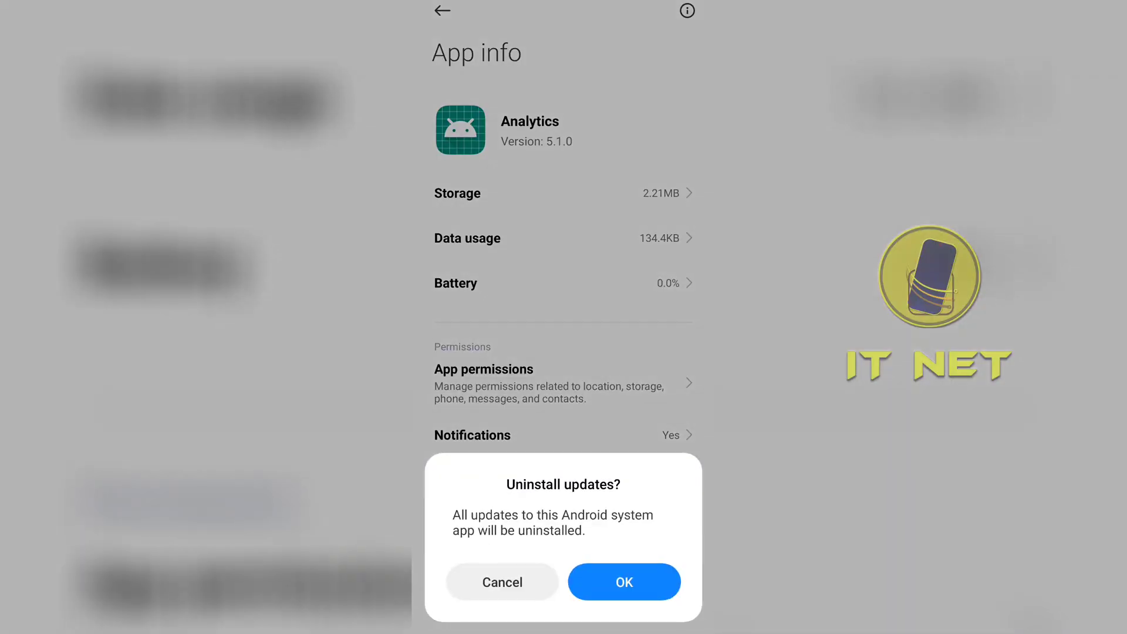
{"action": "left_click", "coordinate": [624, 582]}
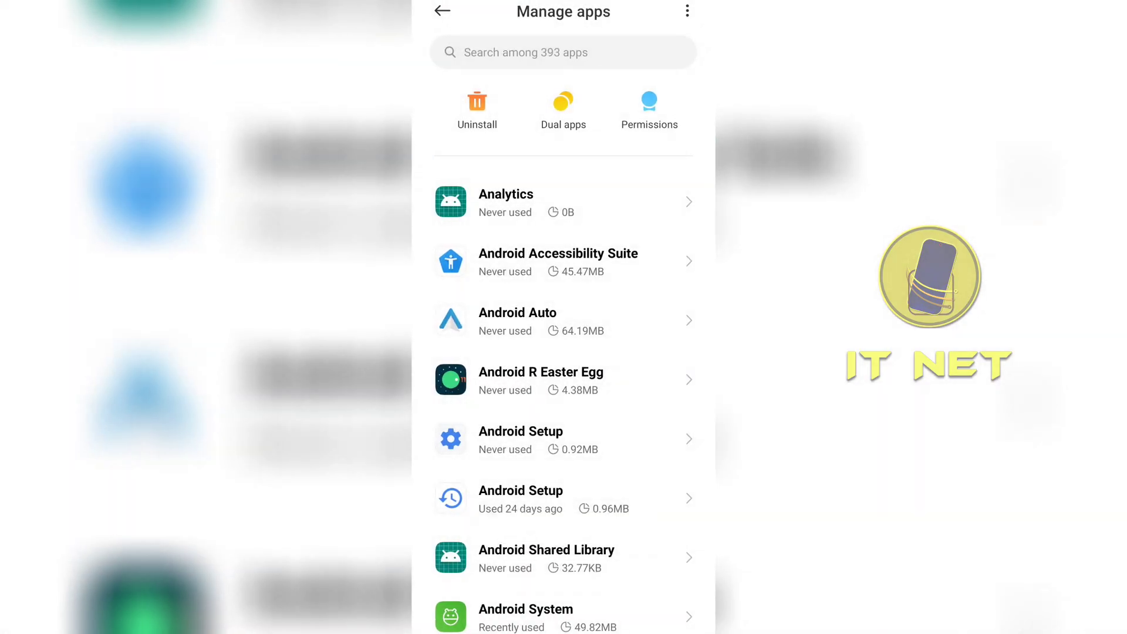
{"action": "left_click", "coordinate": [558, 261]}
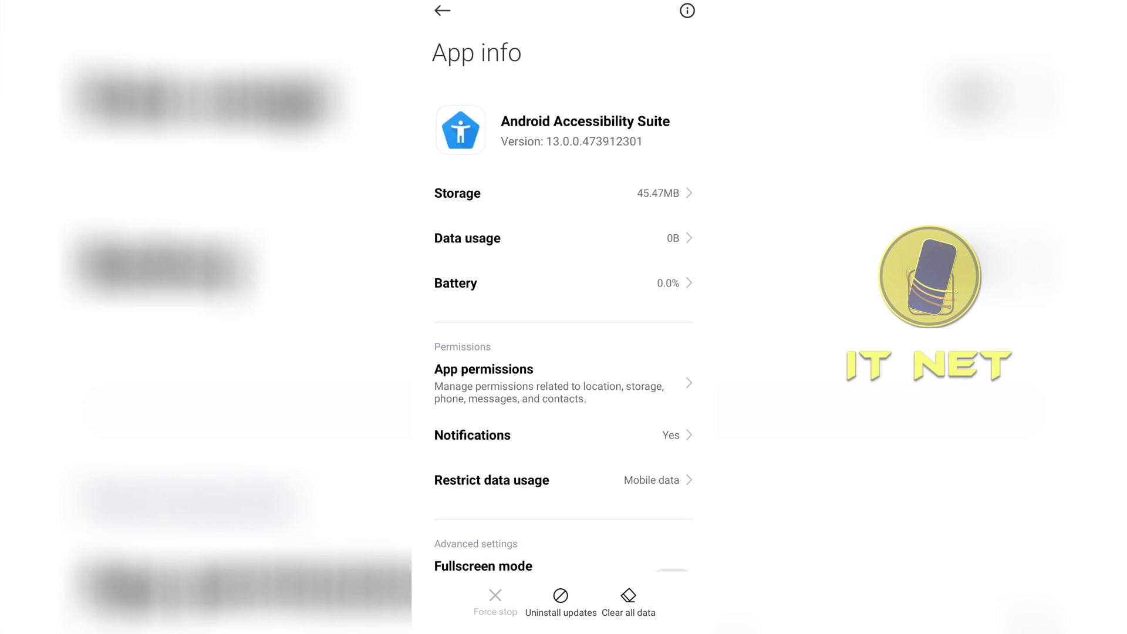
{"action": "left_click", "coordinate": [561, 601]}
{"action": "left_click", "coordinate": [624, 582]}
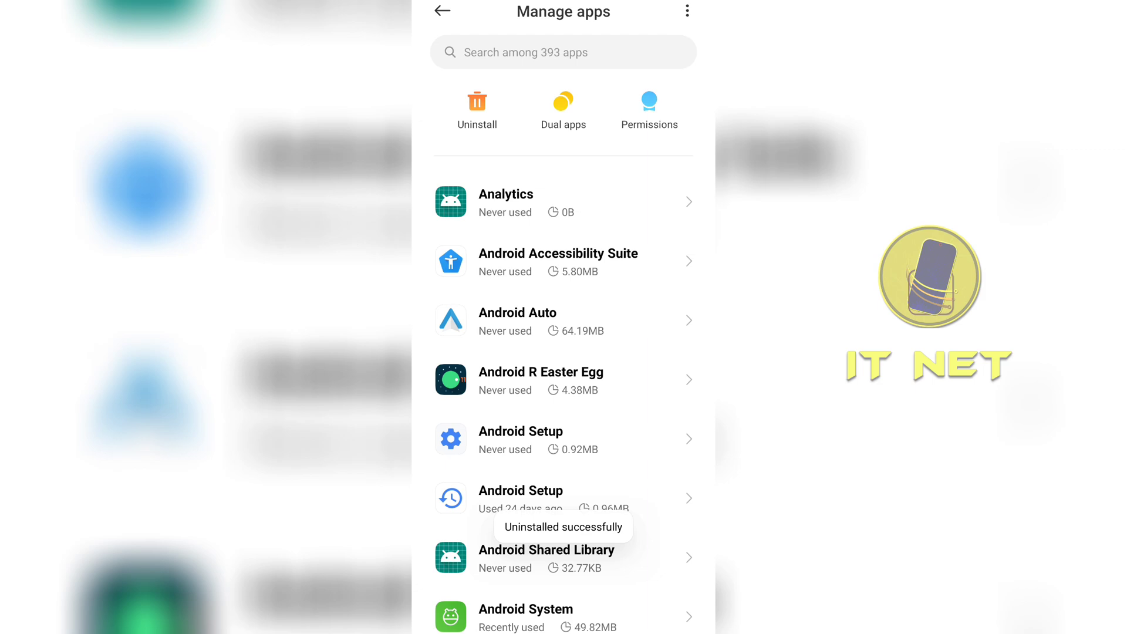
Uninstall Android Auto's updates and return to the Manage apps list
{"action": "left_click", "coordinate": [529, 320]}
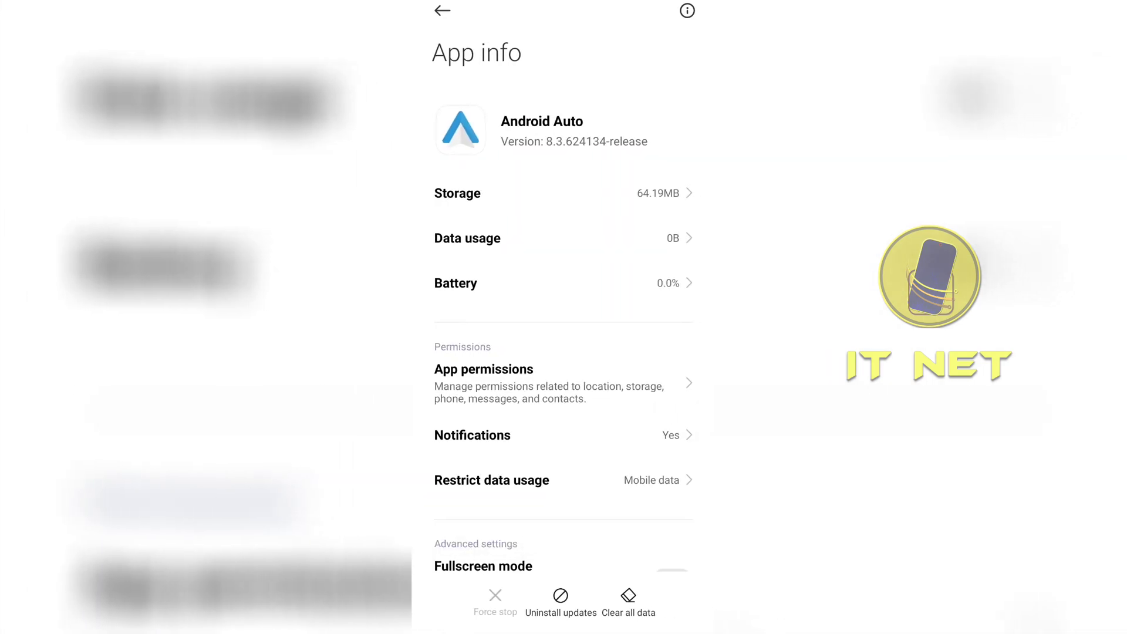
{"action": "left_click", "coordinate": [561, 602]}
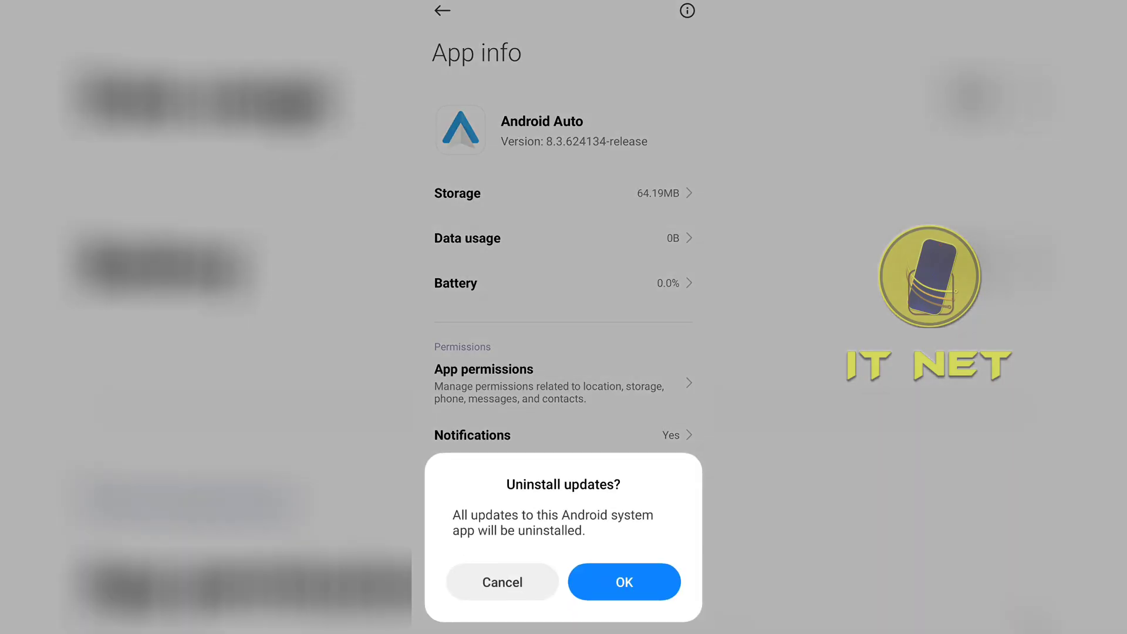
{"action": "left_click", "coordinate": [624, 582]}
{"action": "left_click", "coordinate": [442, 10]}
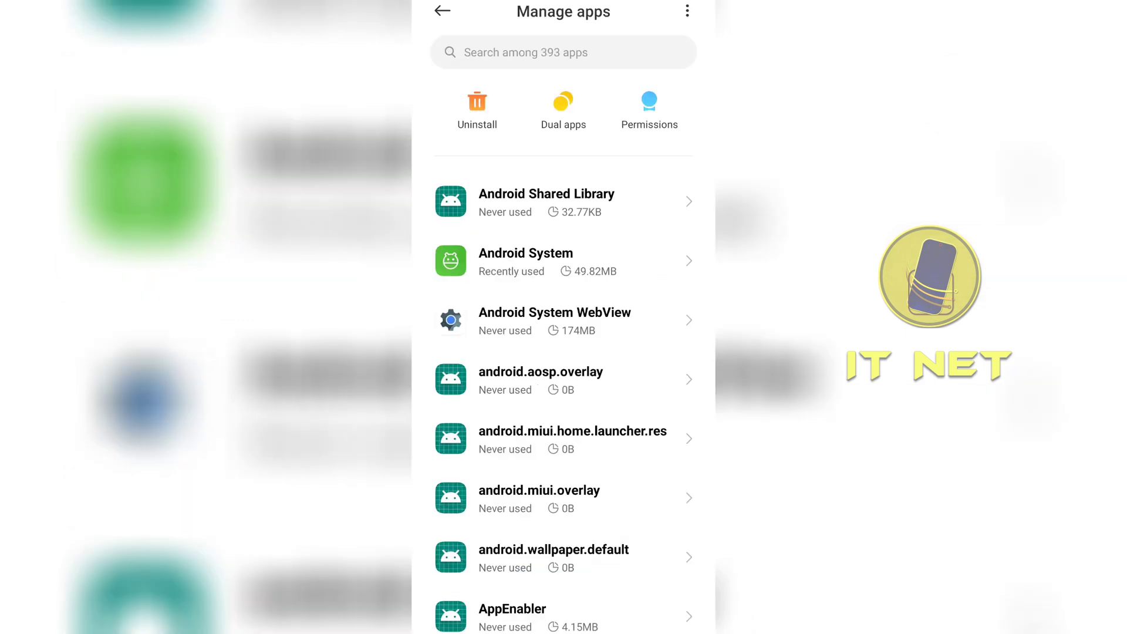
Uninstall Android System WebView's updates, shrinking it from 174MB to 30.59MB
{"action": "left_click", "coordinate": [528, 320]}
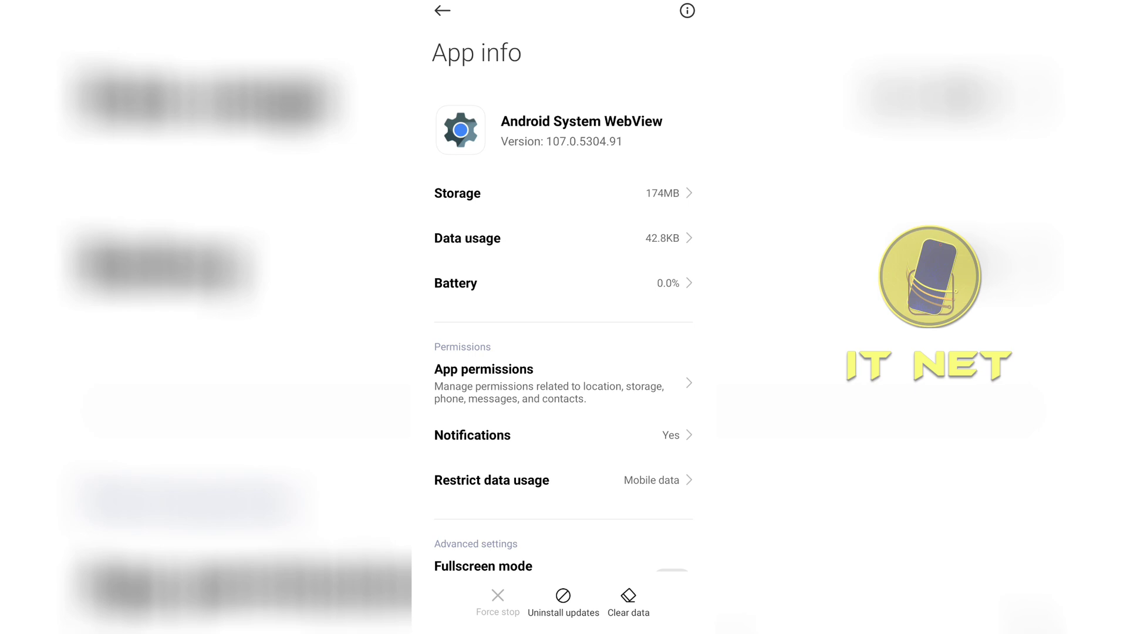
{"action": "left_click", "coordinate": [563, 602]}
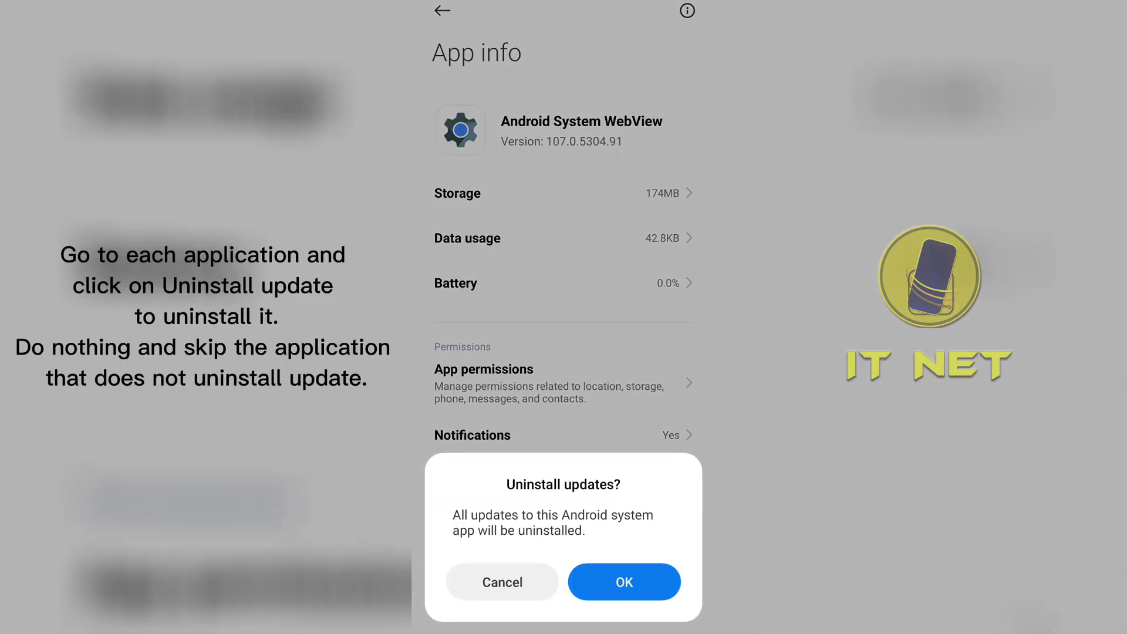
{"action": "left_click", "coordinate": [624, 582]}
{"action": "left_click", "coordinate": [442, 9]}
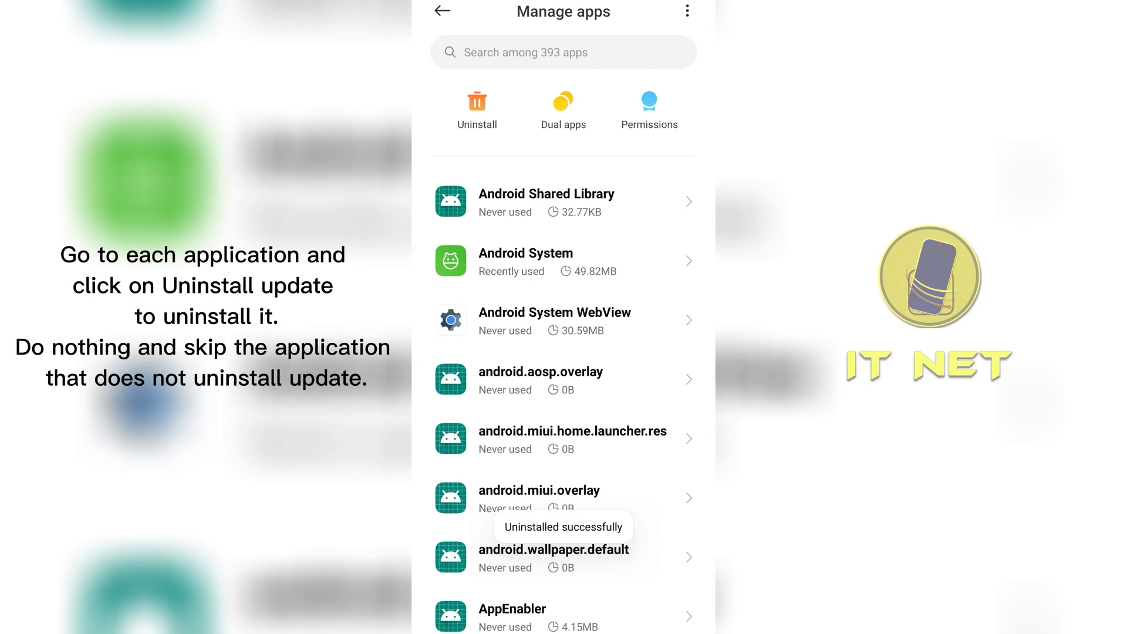
Uninstall Calendar's updates
{"action": "scroll", "coordinate": [563, 393], "scroll_direction": "down", "scroll_amount": 1}
{"action": "scroll", "coordinate": [564, 394], "scroll_direction": "down", "scroll_amount": 2}
{"action": "scroll", "coordinate": [564, 394], "scroll_direction": "down", "scroll_amount": 1}
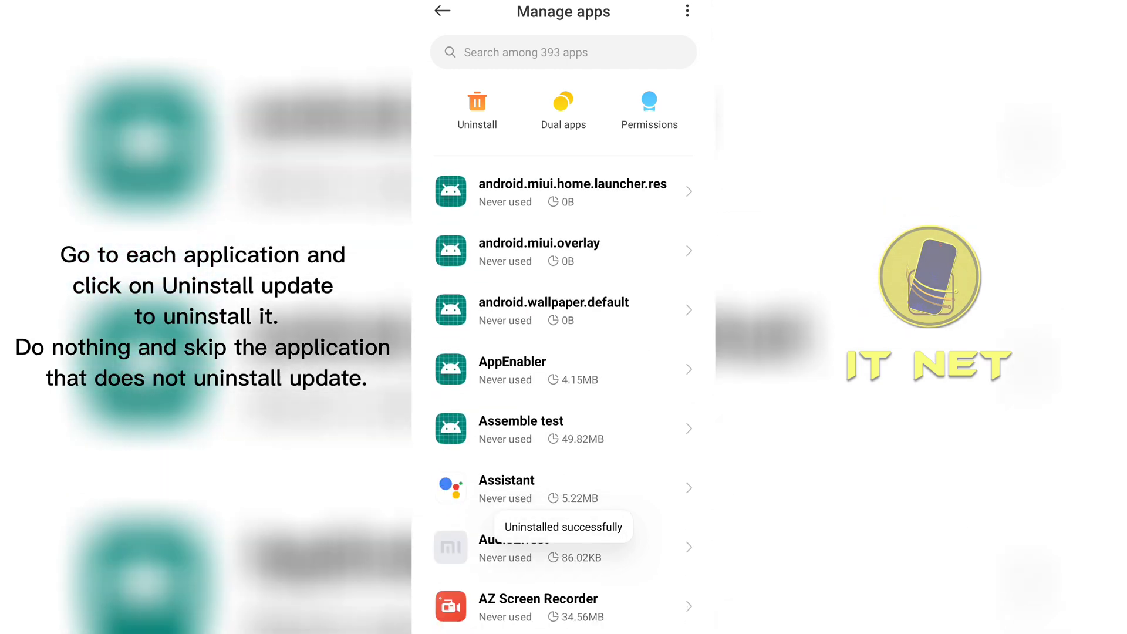
{"action": "scroll", "coordinate": [564, 393], "scroll_direction": "down", "scroll_amount": 1}
{"action": "scroll", "coordinate": [564, 393], "scroll_direction": "down", "scroll_amount": 1}
{"action": "scroll", "coordinate": [563, 393], "scroll_direction": "down", "scroll_amount": 8}
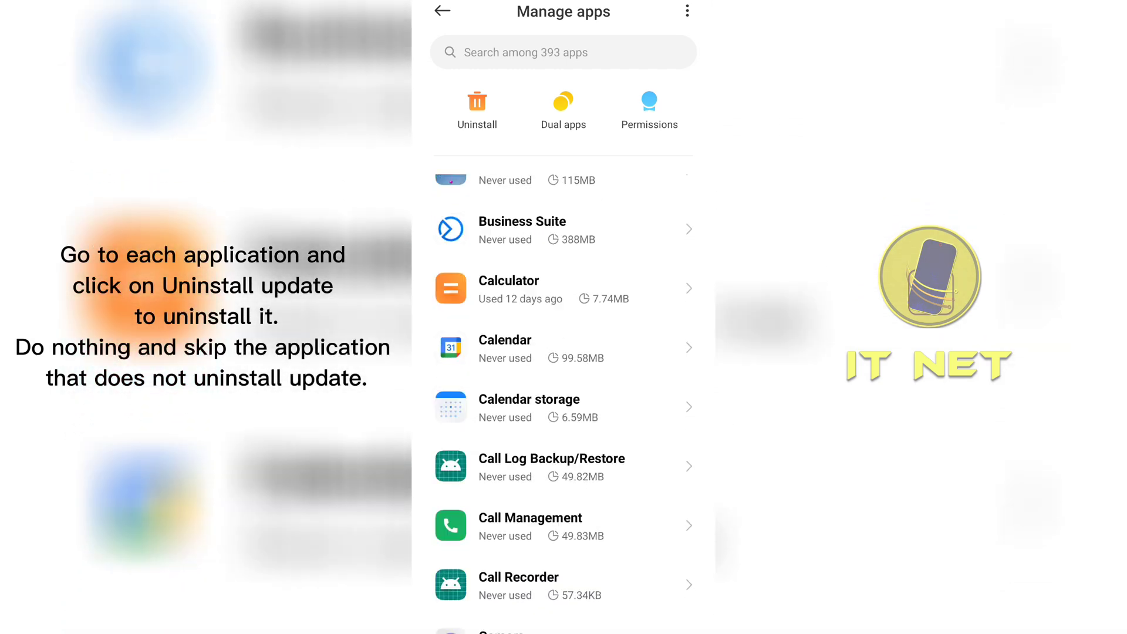
{"action": "left_click", "coordinate": [564, 348]}
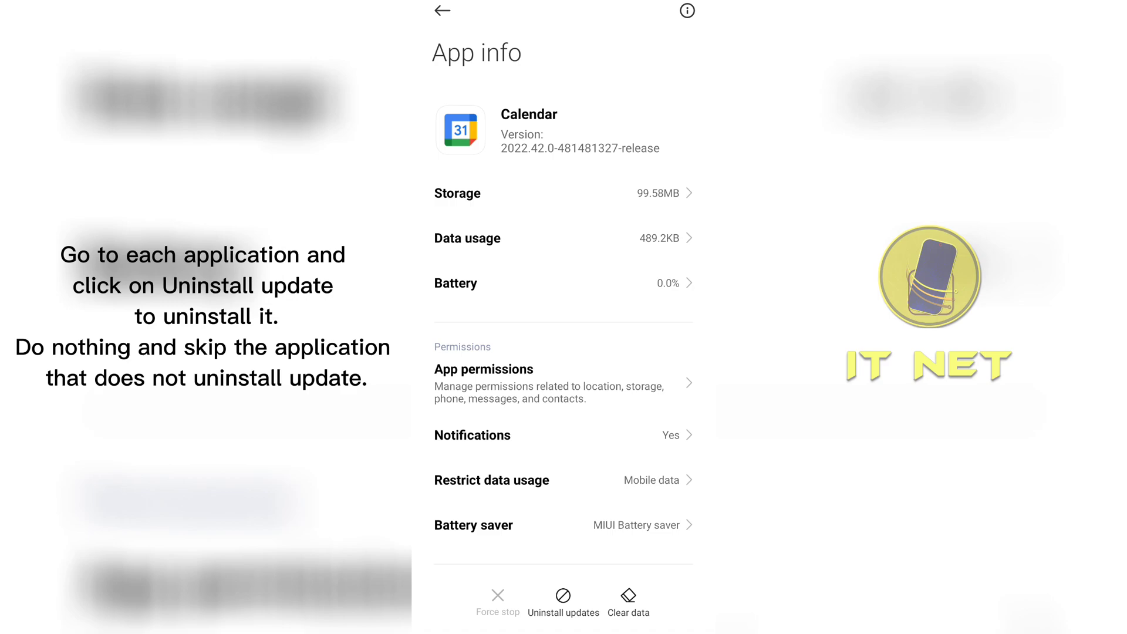
{"action": "left_click", "coordinate": [563, 602]}
{"action": "left_click", "coordinate": [587, 581]}
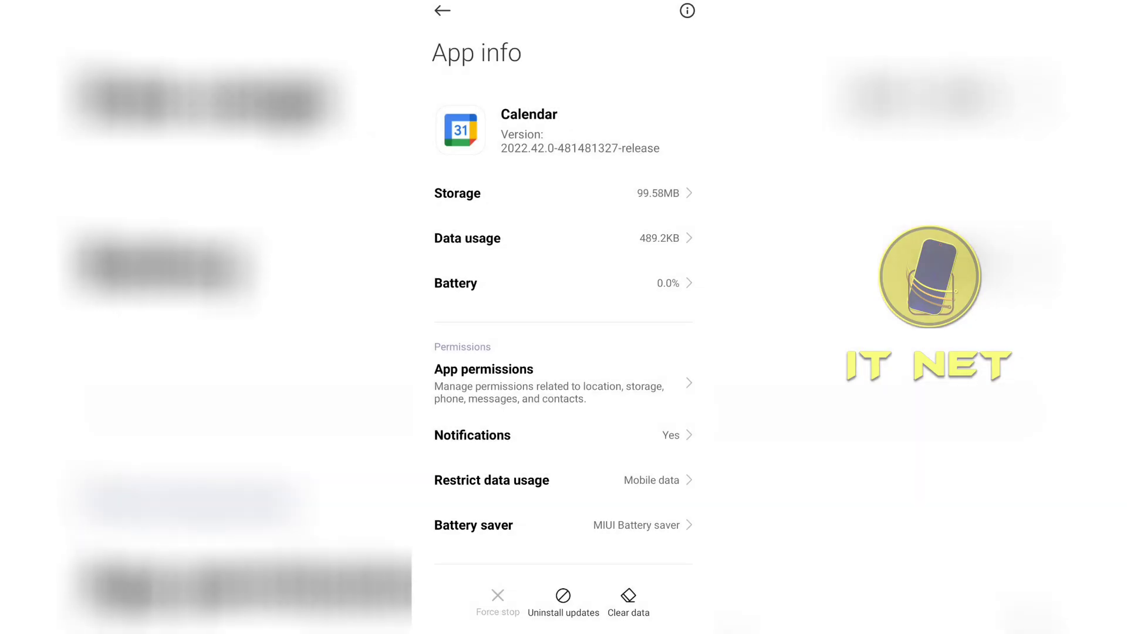
Uninstall Chrome's updates
{"action": "scroll", "coordinate": [564, 394], "scroll_direction": "down", "scroll_amount": 5}
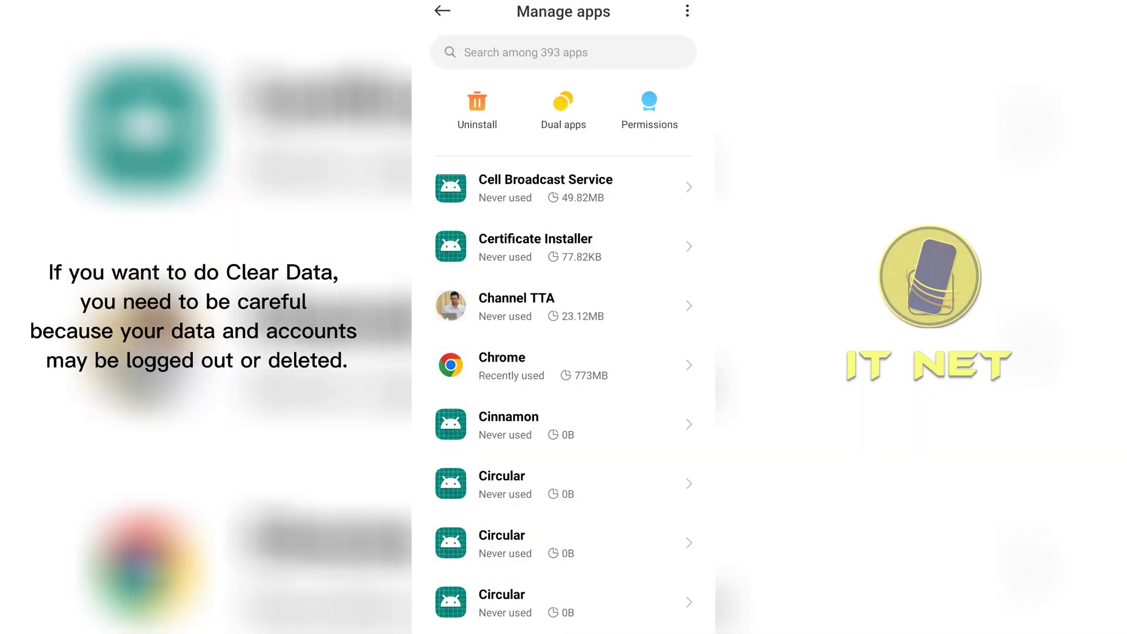
{"action": "left_click", "coordinate": [511, 365]}
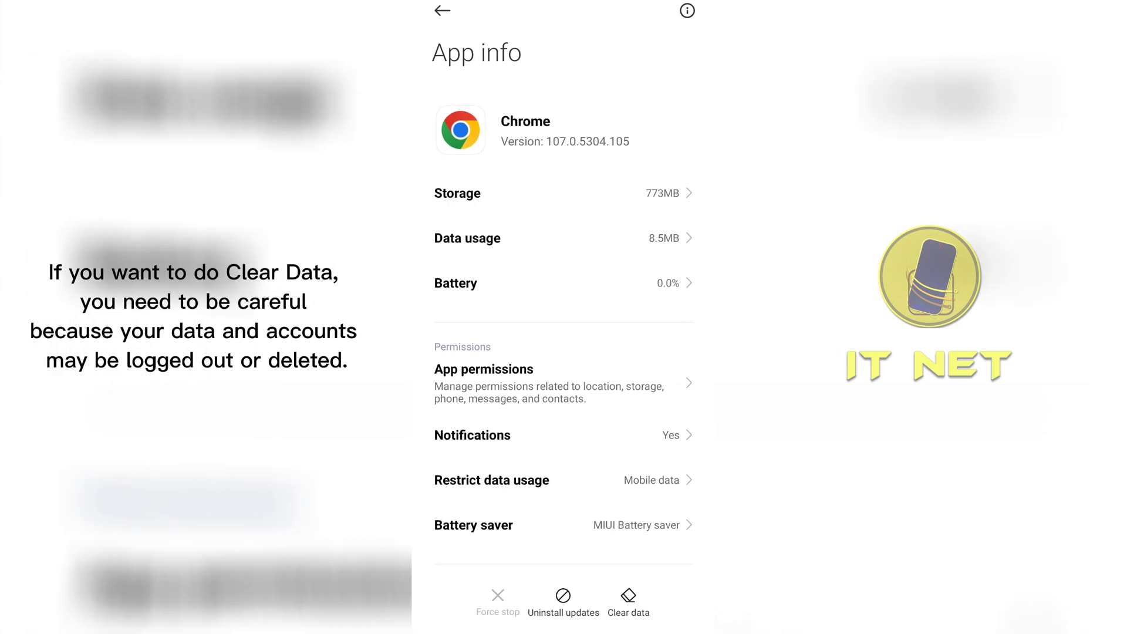
{"action": "left_click", "coordinate": [563, 602]}
{"action": "left_click", "coordinate": [624, 582]}
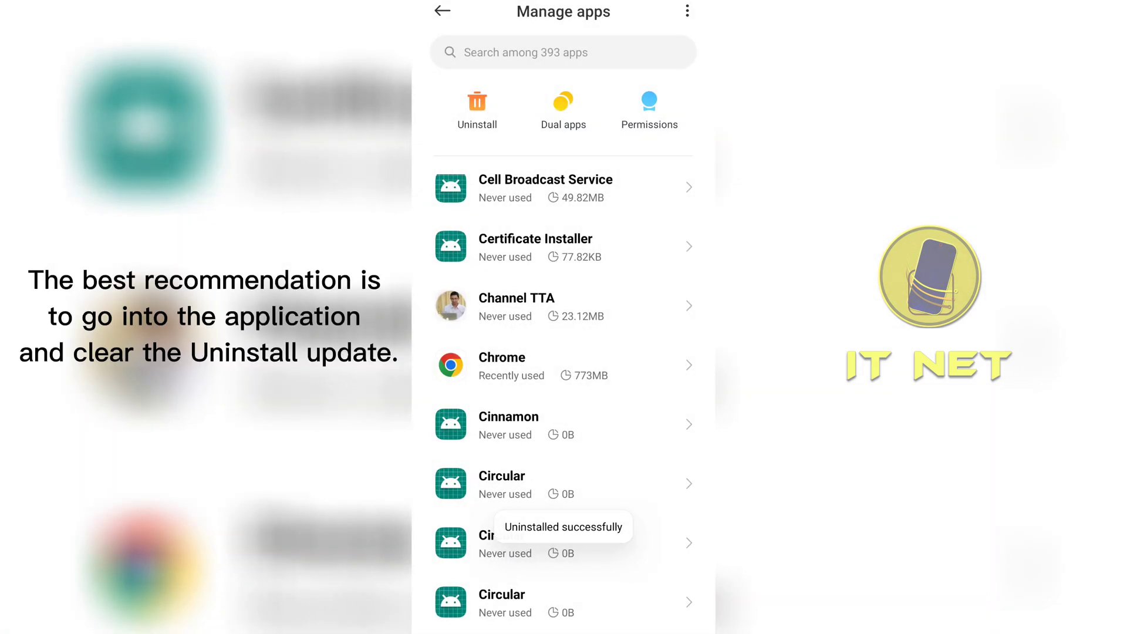
Uninstall Cleaner's updates
{"action": "scroll", "coordinate": [564, 393], "scroll_direction": "down", "scroll_amount": 1}
{"action": "scroll", "coordinate": [564, 393], "scroll_direction": "down", "scroll_amount": 1}
{"action": "scroll", "coordinate": [564, 393], "scroll_direction": "down", "scroll_amount": 1}
{"action": "scroll", "coordinate": [564, 394], "scroll_direction": "down", "scroll_amount": 2}
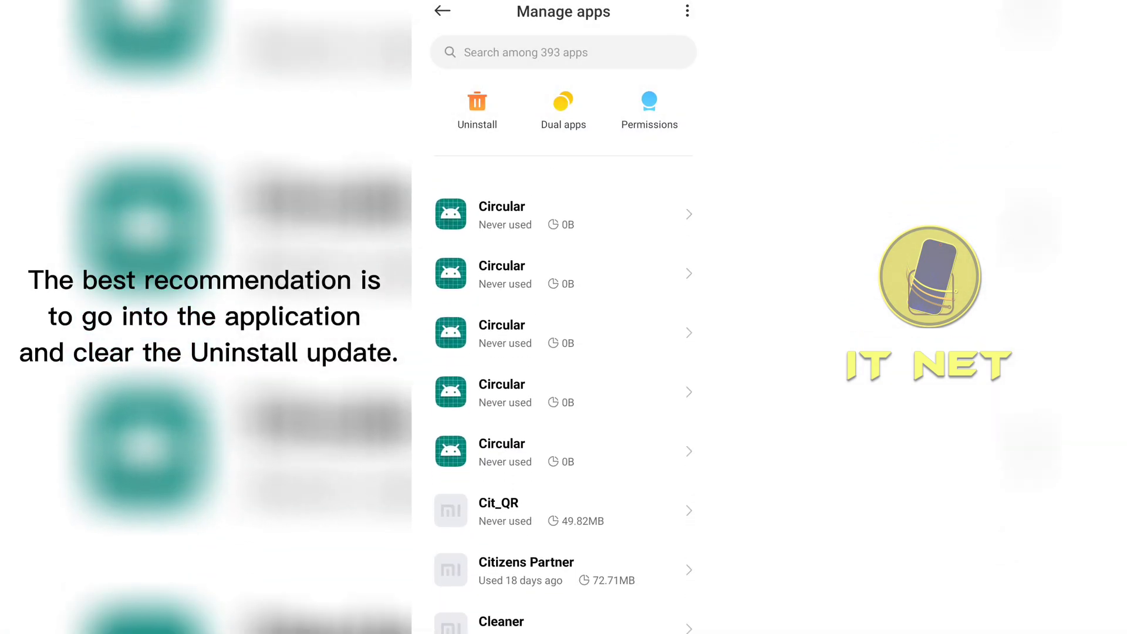
{"action": "scroll", "coordinate": [563, 393], "scroll_direction": "down", "scroll_amount": 1}
{"action": "scroll", "coordinate": [564, 393], "scroll_direction": "down", "scroll_amount": 3}
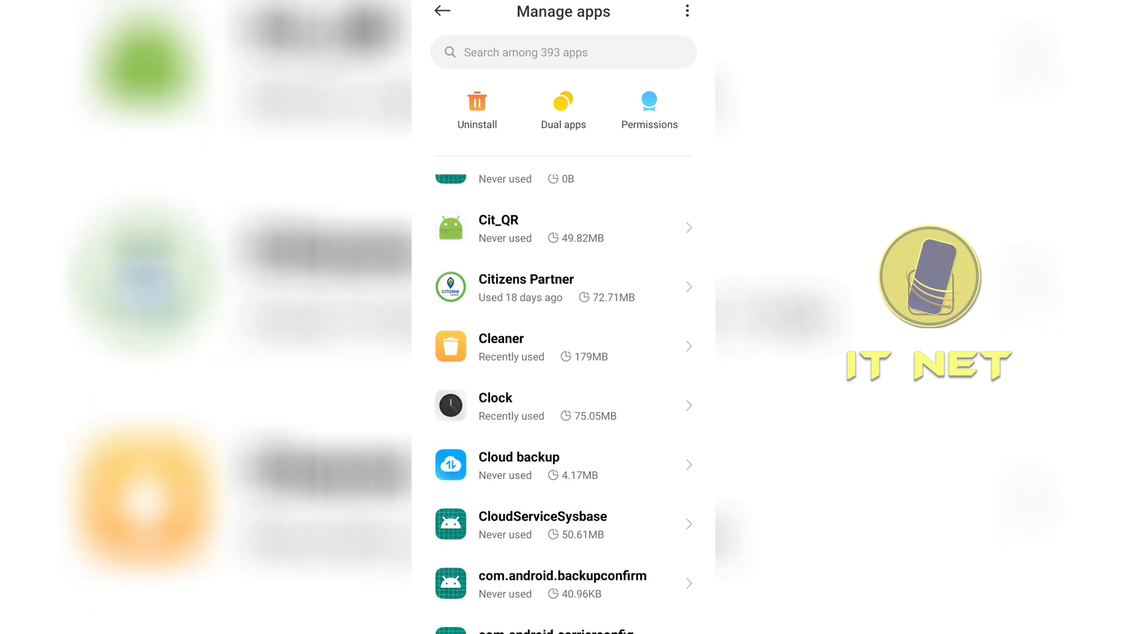
{"action": "left_click", "coordinate": [511, 347]}
{"action": "left_click", "coordinate": [564, 613]}
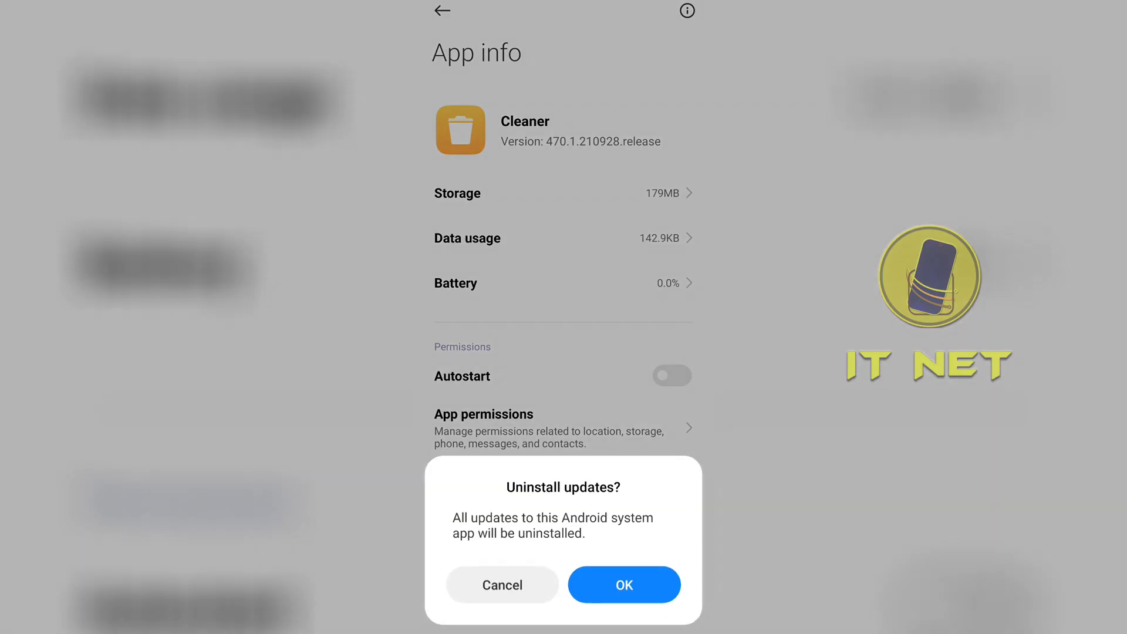
{"action": "left_click", "coordinate": [624, 585]}
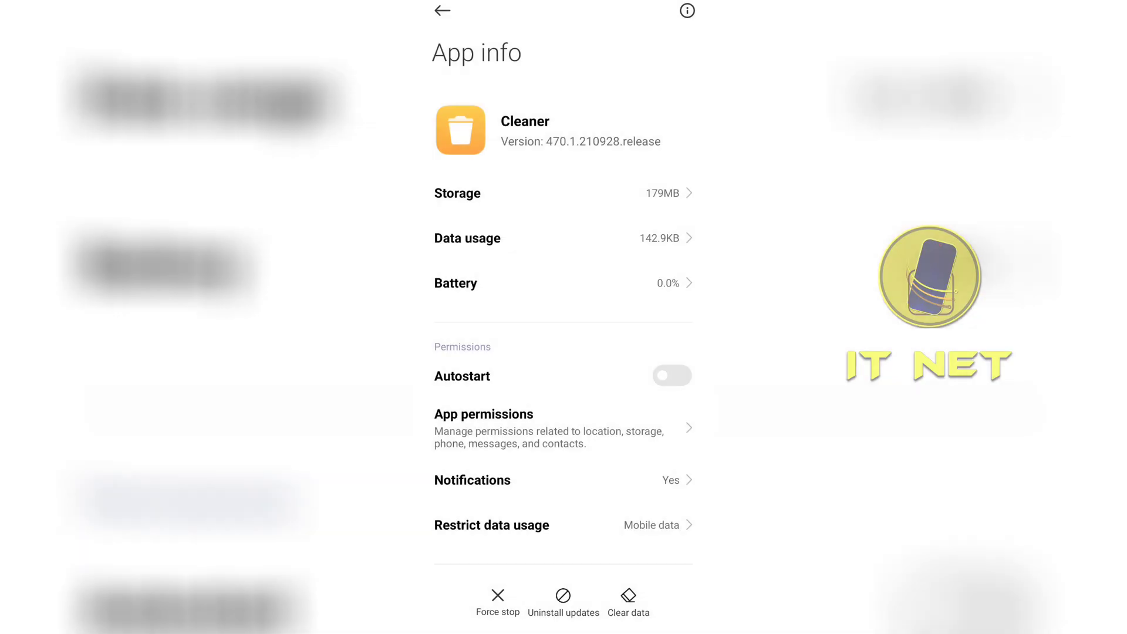
Leave Settings and return to the home screen
{"action": "left_click", "coordinate": [442, 11]}
{"action": "scroll", "coordinate": [563, 387], "scroll_direction": "down", "scroll_amount": 15}
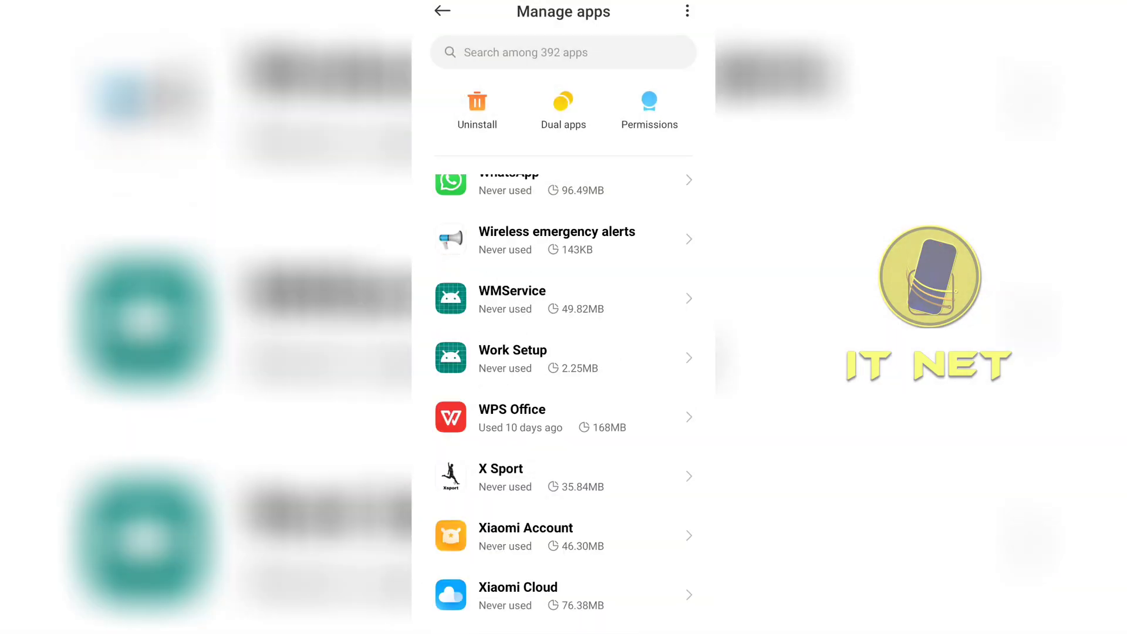
{"action": "left_click_drag", "start_coordinate": [714, 333], "coordinate": [669, 328]}
{"action": "left_click_drag", "start_coordinate": [714, 297], "coordinate": [669, 297]}
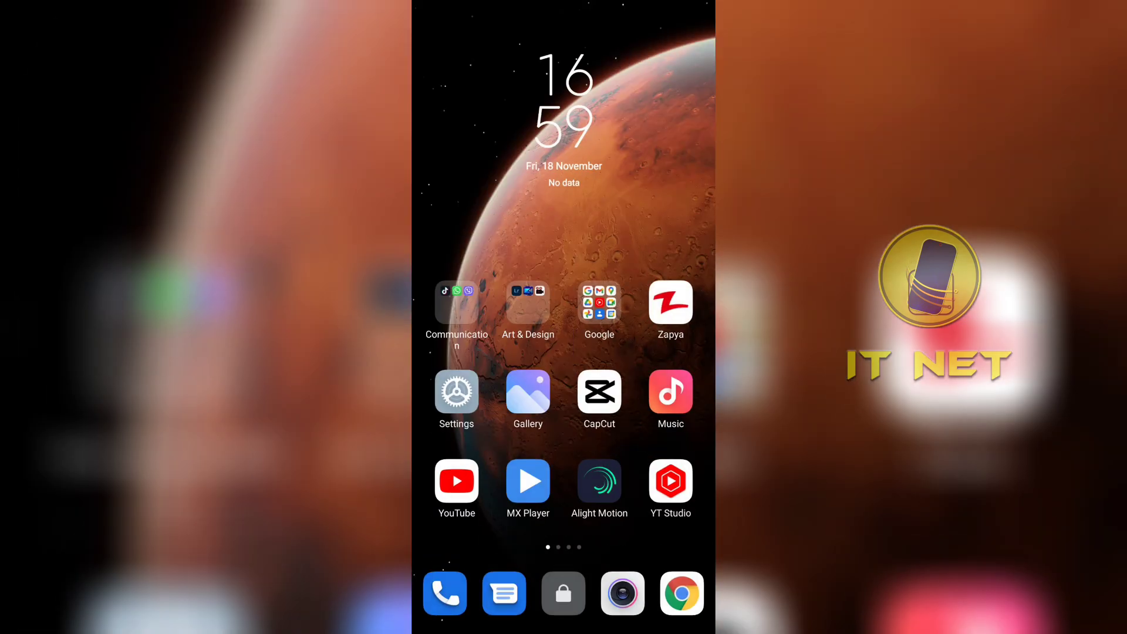
Reopen the About phone storage breakdown: 92.4GB of 128GB used, 35.6GB available
{"action": "left_click", "coordinate": [457, 392]}
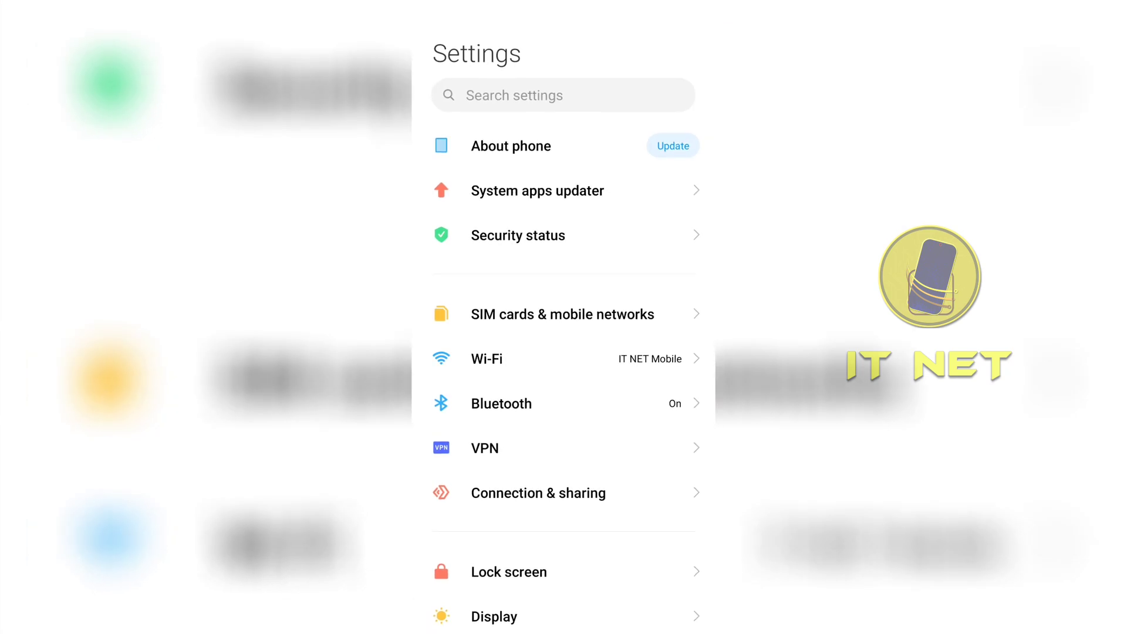
{"action": "left_click", "coordinate": [511, 146]}
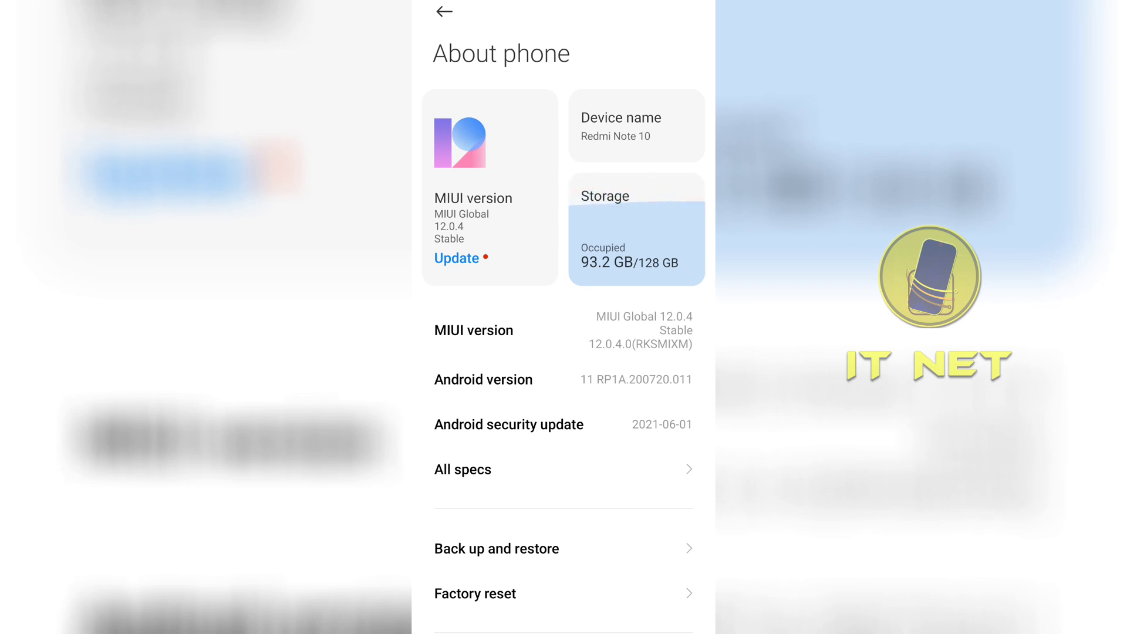
{"action": "left_click", "coordinate": [638, 229]}
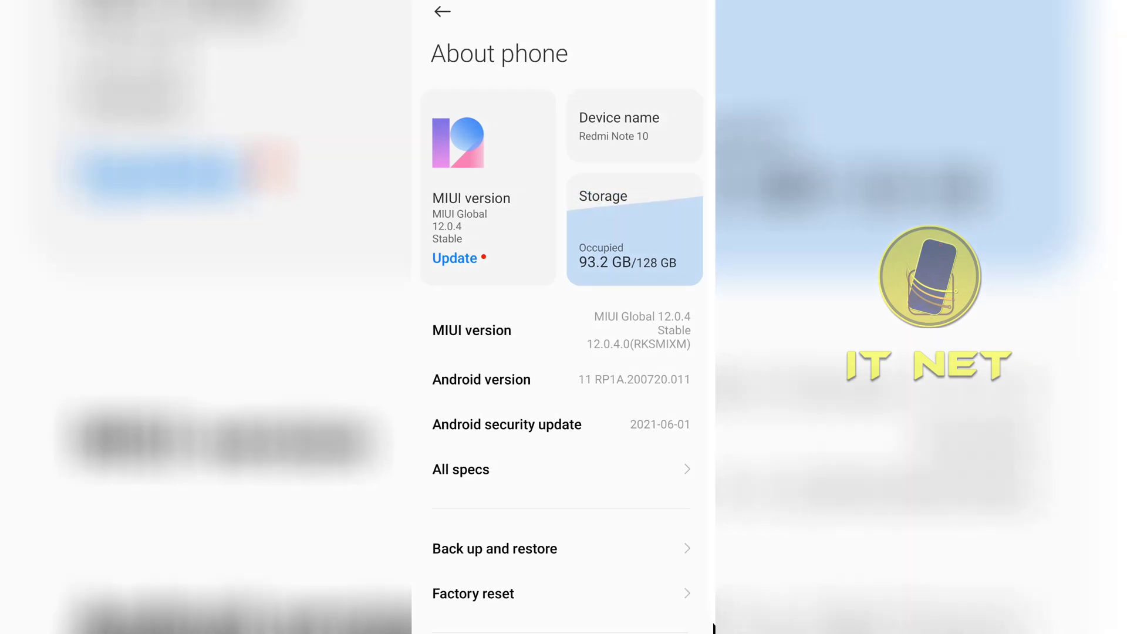